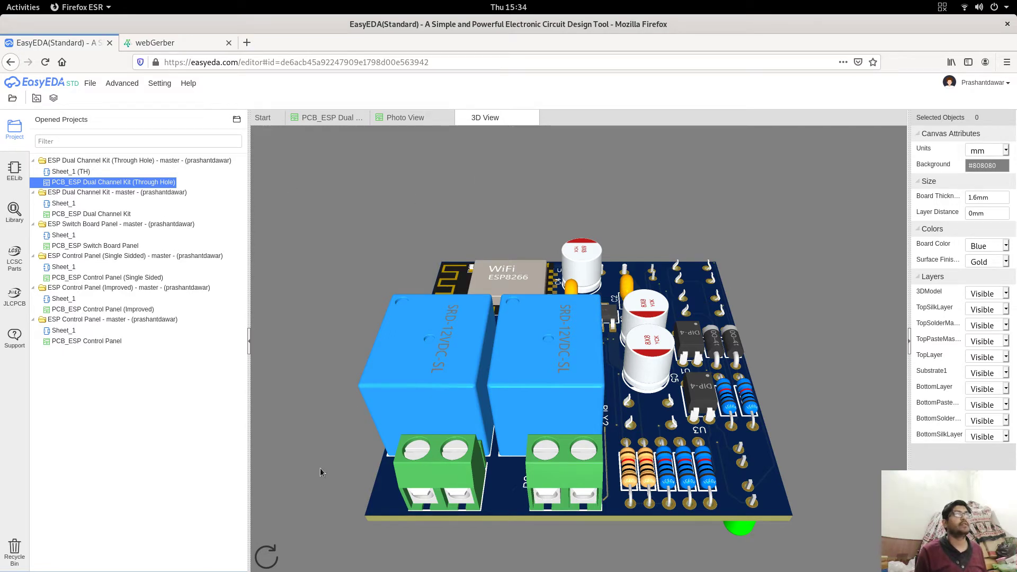
Orbit the 3D relay board to a near top-down view of its relays and ESP8266 module
left_click_drag(469, 278, 614, 352)
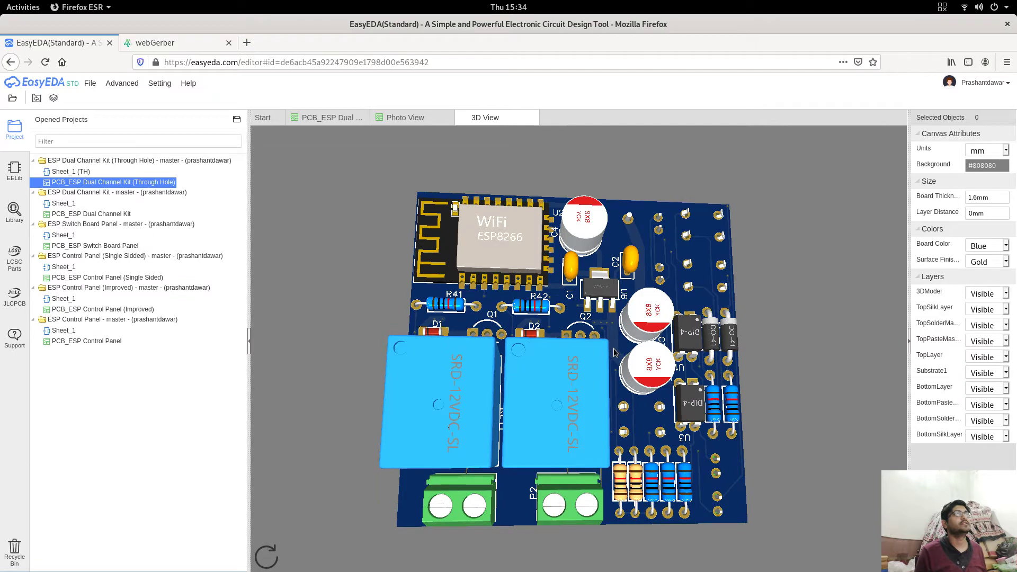
Return to the 2D layout in the PCB_ESP Dual Channel Kit document
left_click(328, 120)
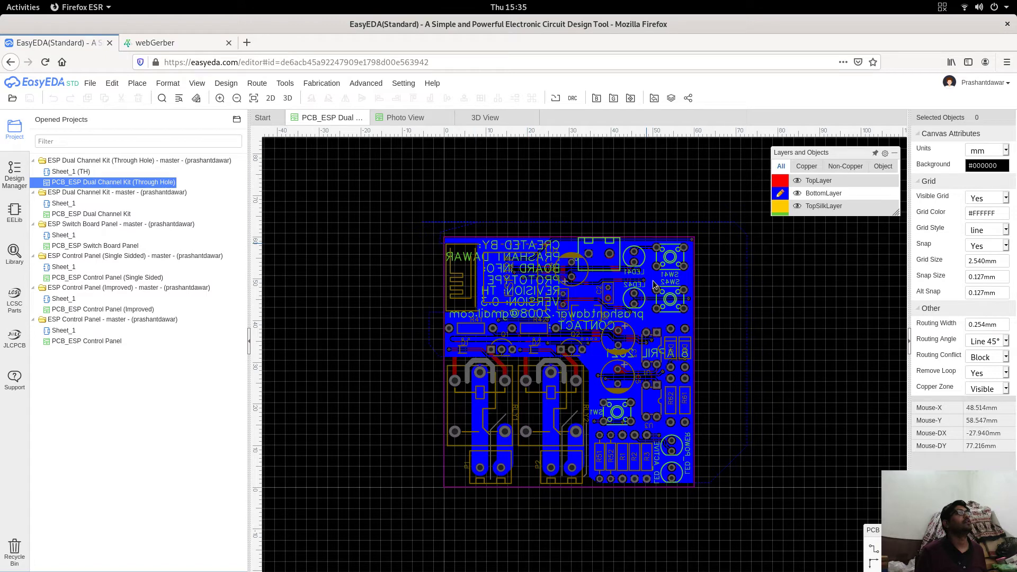
Show the Photo View render of the board, zooming in briefly, then back out to fit
left_click(401, 118)
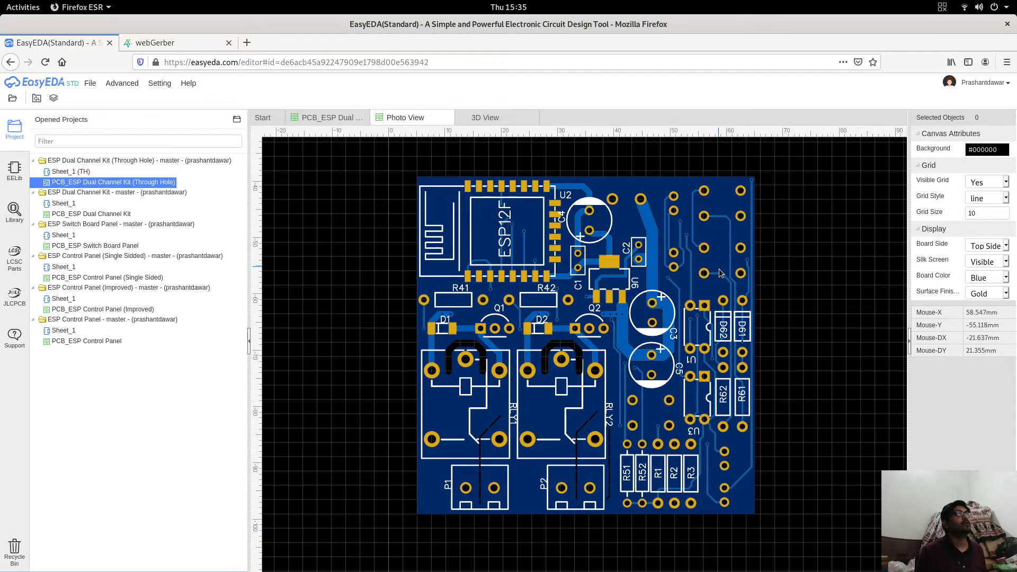
scroll(719, 273, "up", 2)
scroll(720, 275, "down", 1)
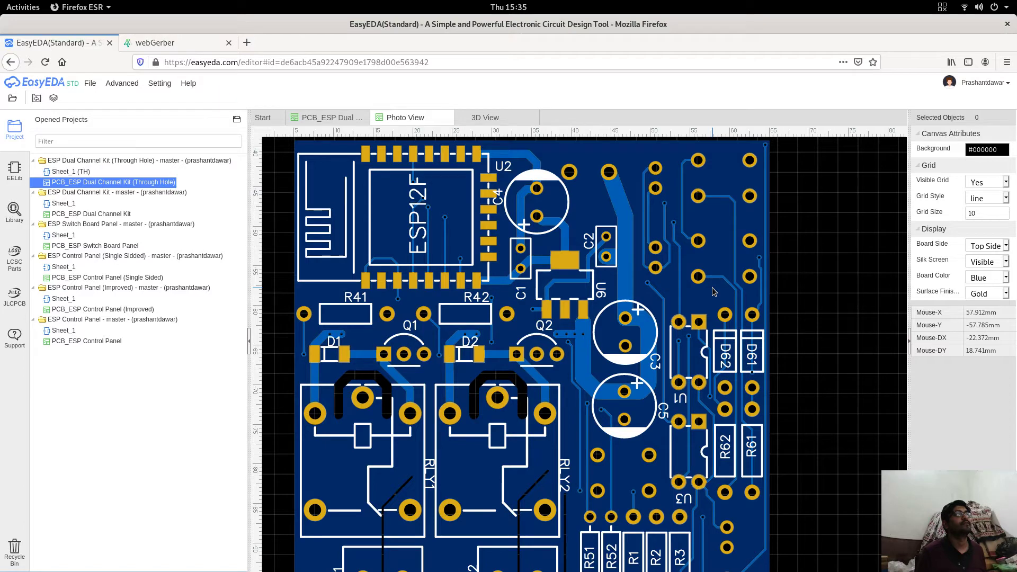
scroll(713, 291, "down", 2)
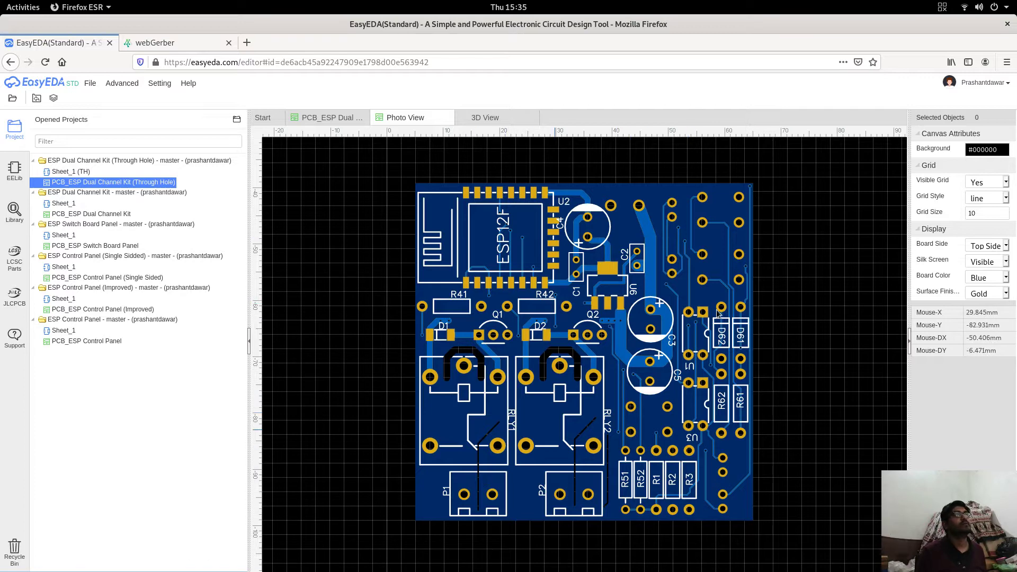
left_click(990, 246)
left_click(995, 272)
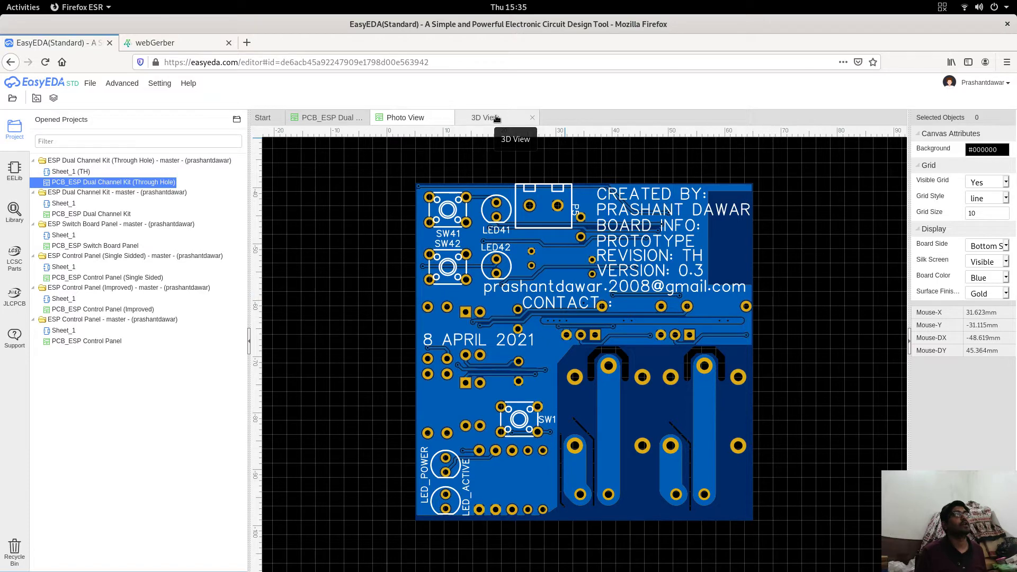
left_click(978, 246)
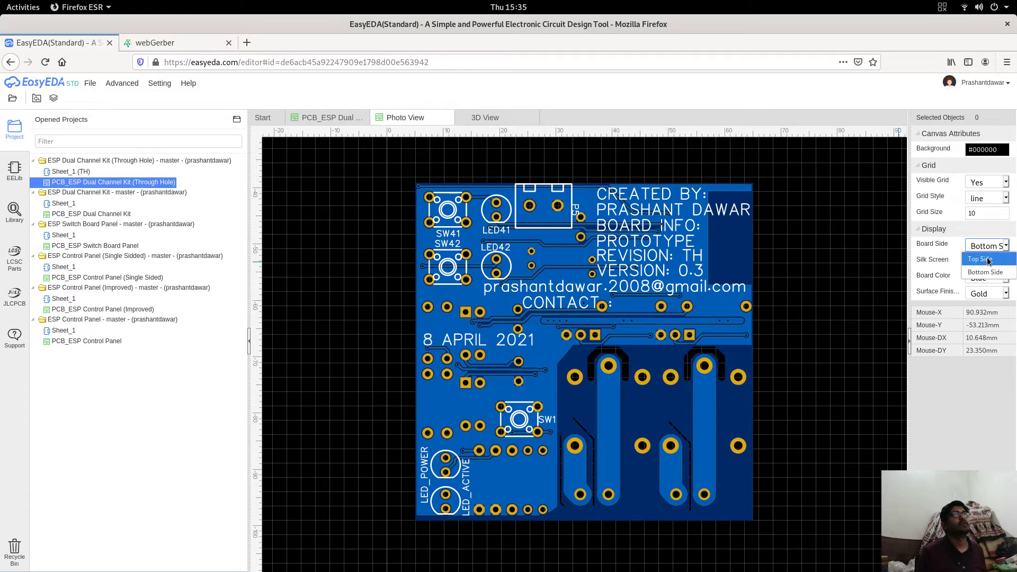
left_click(980, 259)
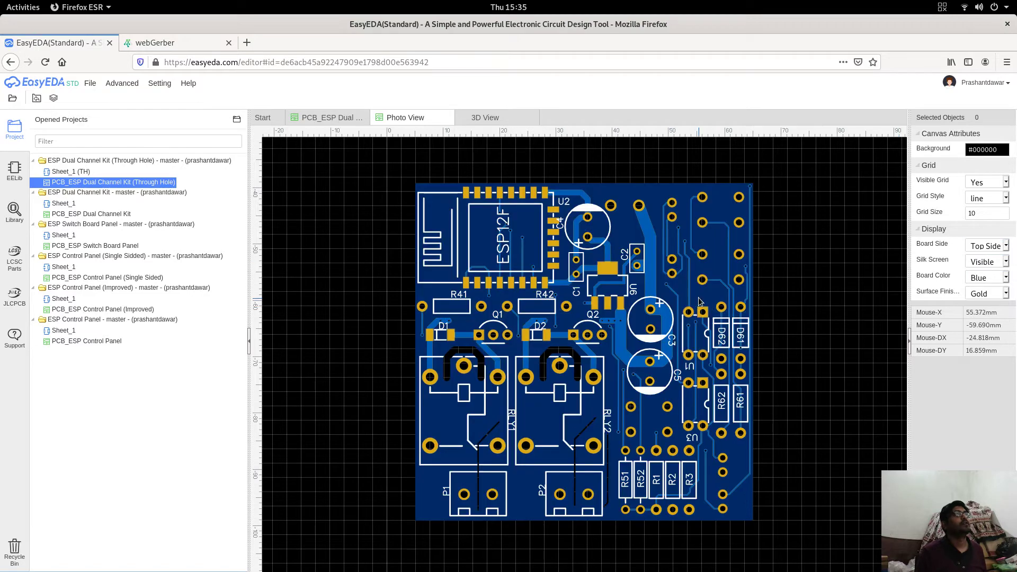
Reopen the 3D view and orbit the board to inspect its sides, underside, LEDs and switches
left_click(495, 120)
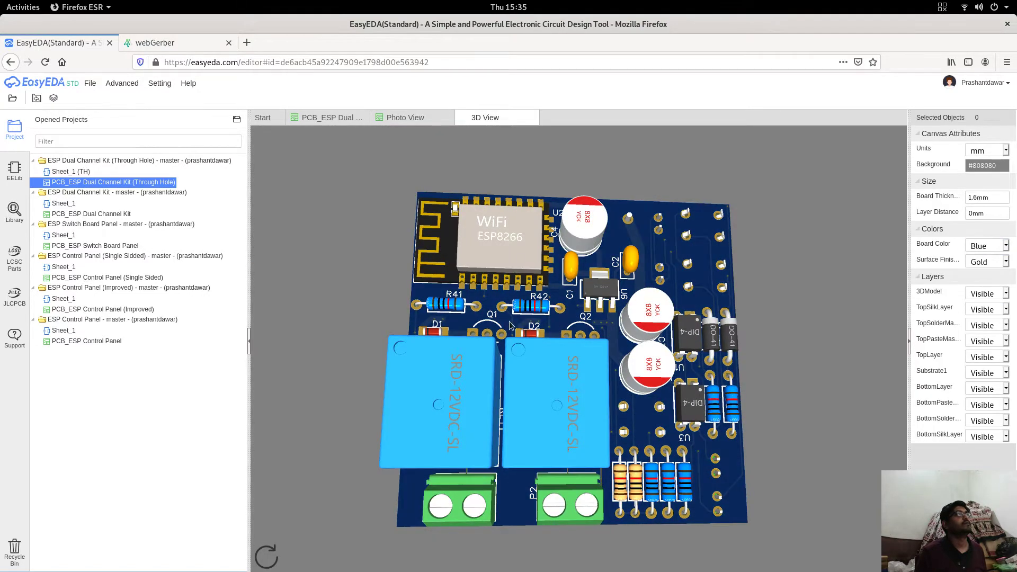
left_click_drag(524, 316, 628, 227)
left_click_drag(491, 326, 511, 261)
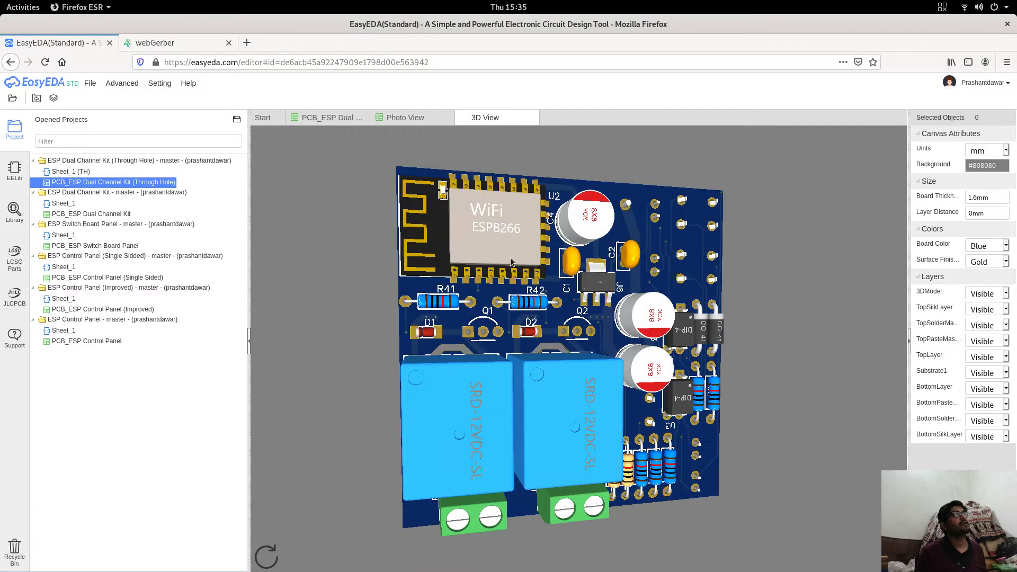
left_click_drag(594, 335, 711, 515)
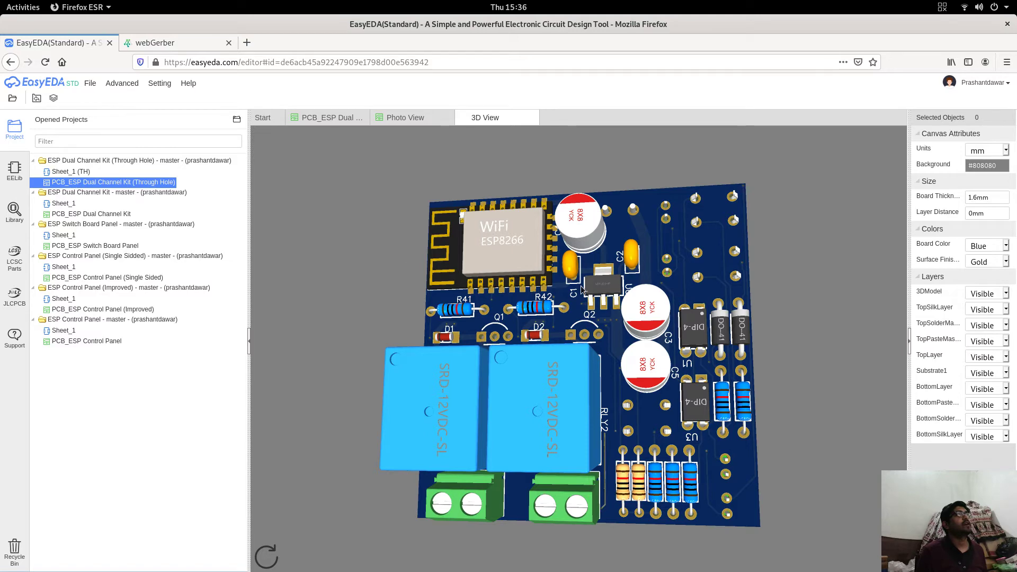
left_click_drag(444, 418, 557, 393)
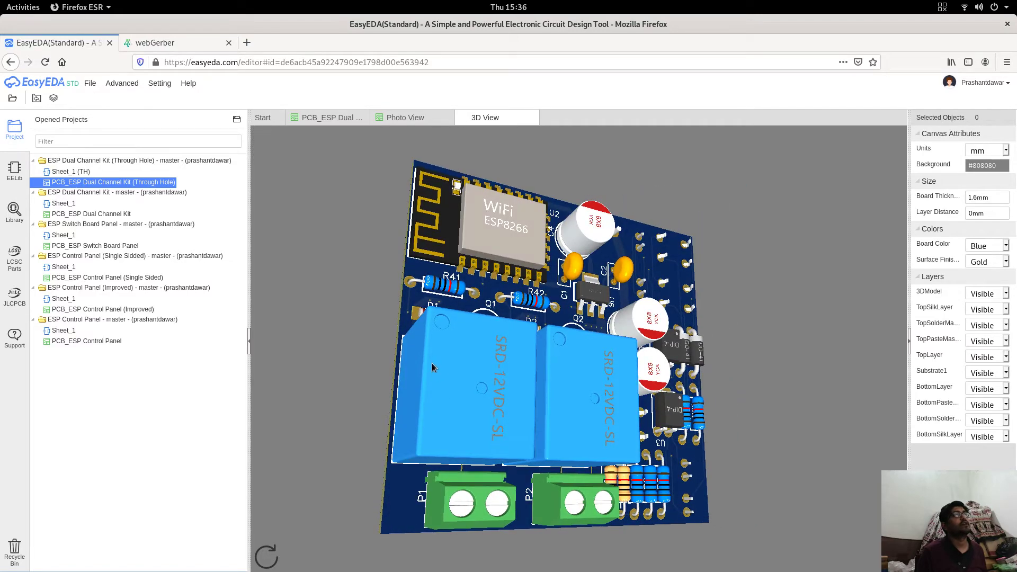
left_click_drag(481, 414, 665, 154)
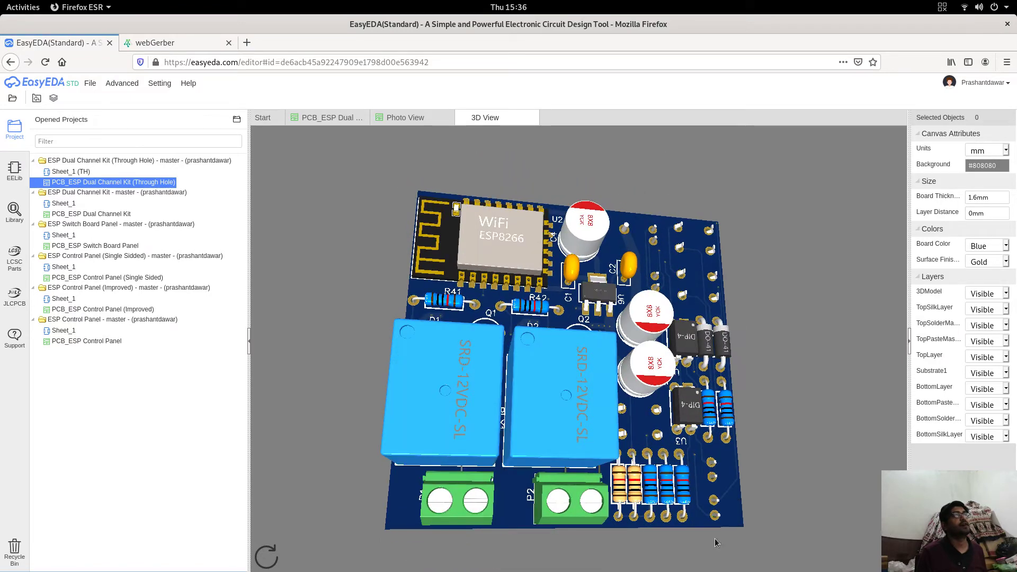
left_click_drag(512, 243, 504, 262)
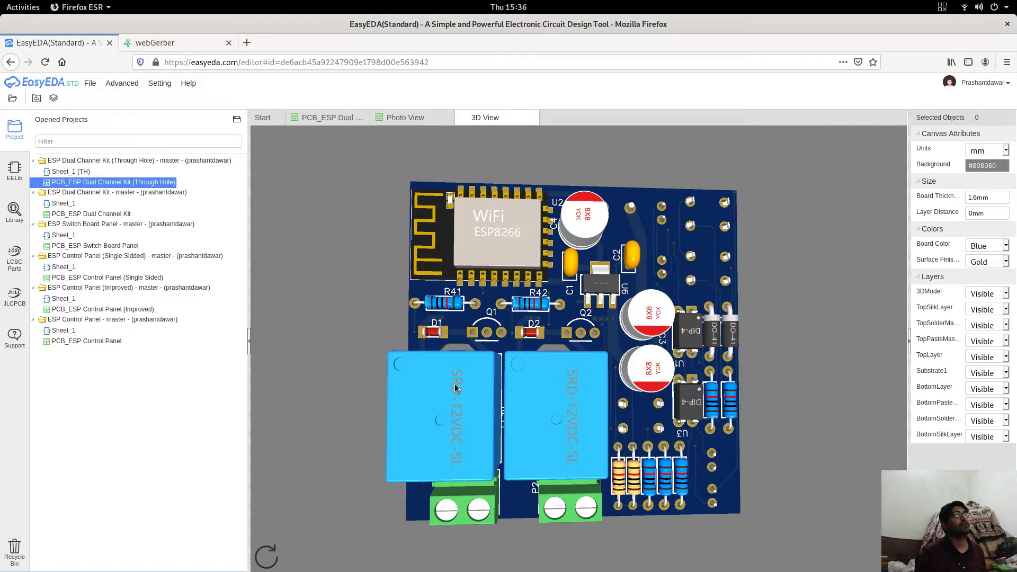
left_click_drag(433, 444, 748, 192)
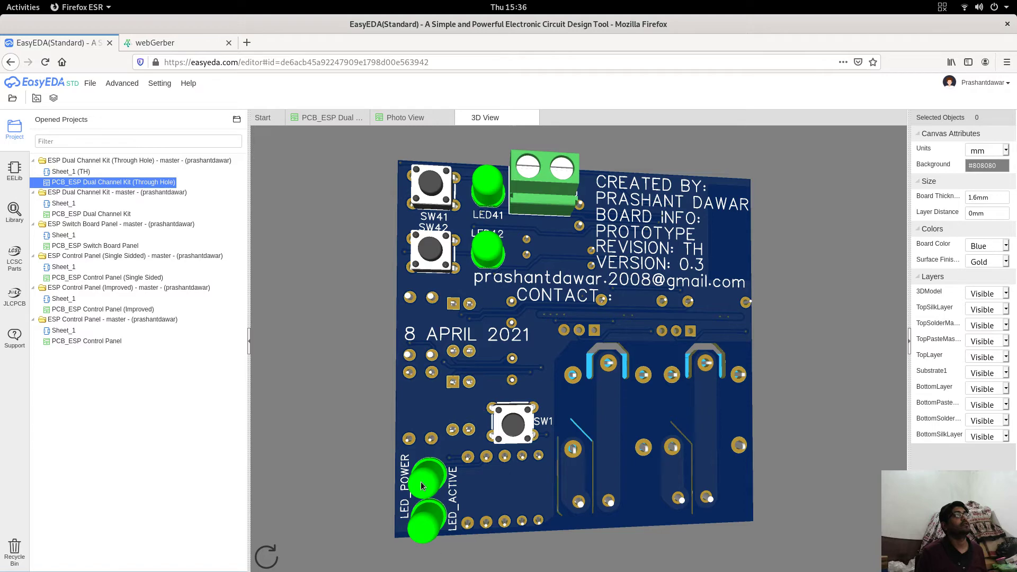
left_click_drag(709, 404, 598, 146)
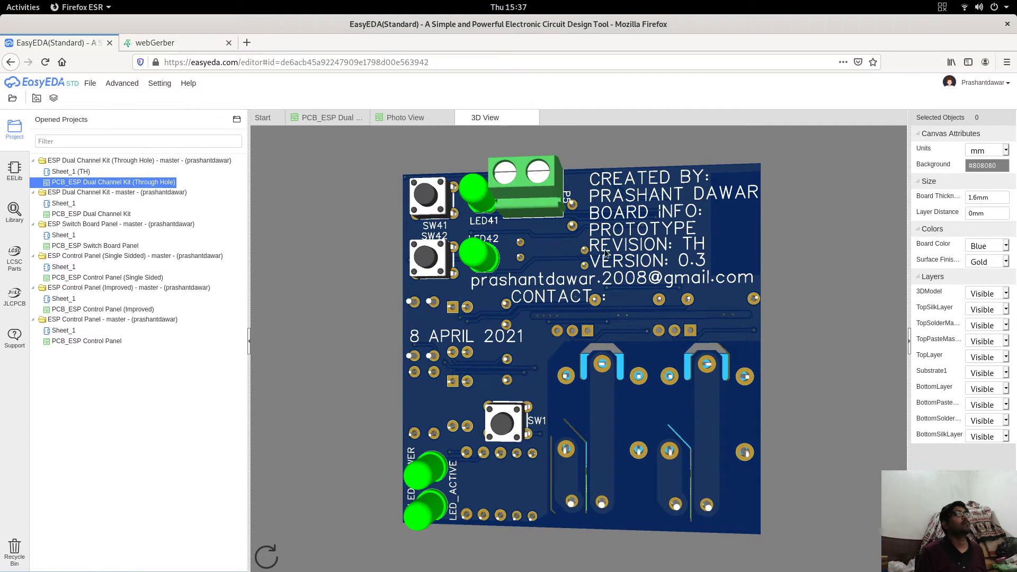
left_click_drag(582, 351, 598, 348)
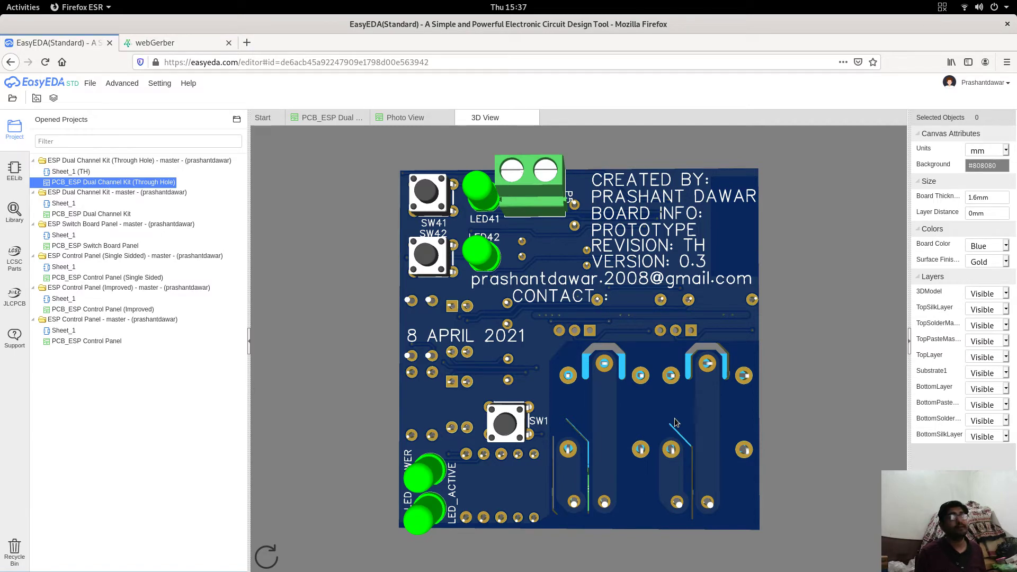
left_click_drag(691, 336, 514, 308)
left_click_drag(576, 328, 541, 279)
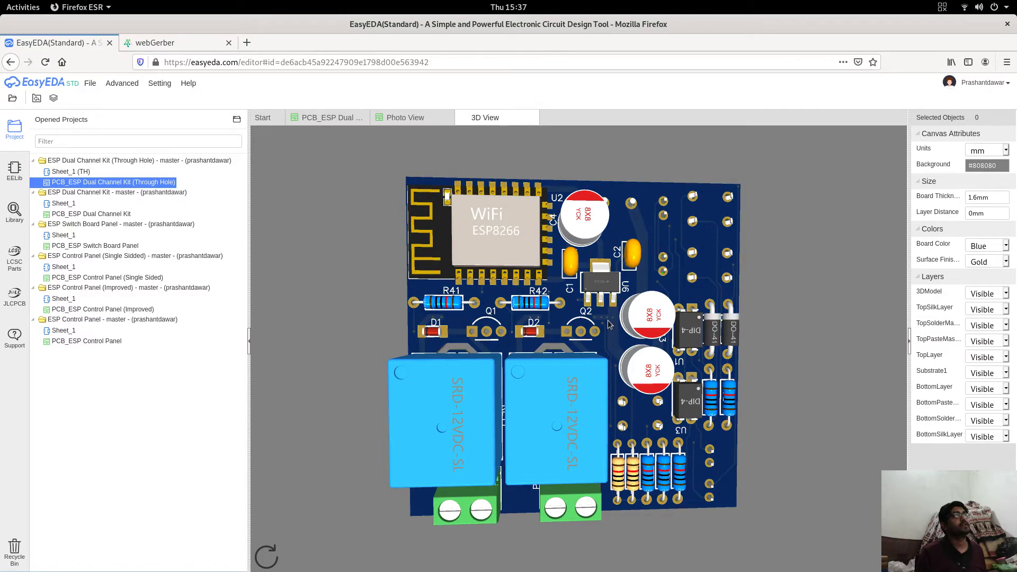
left_click_drag(442, 330, 528, 285)
left_click_drag(606, 273, 516, 304)
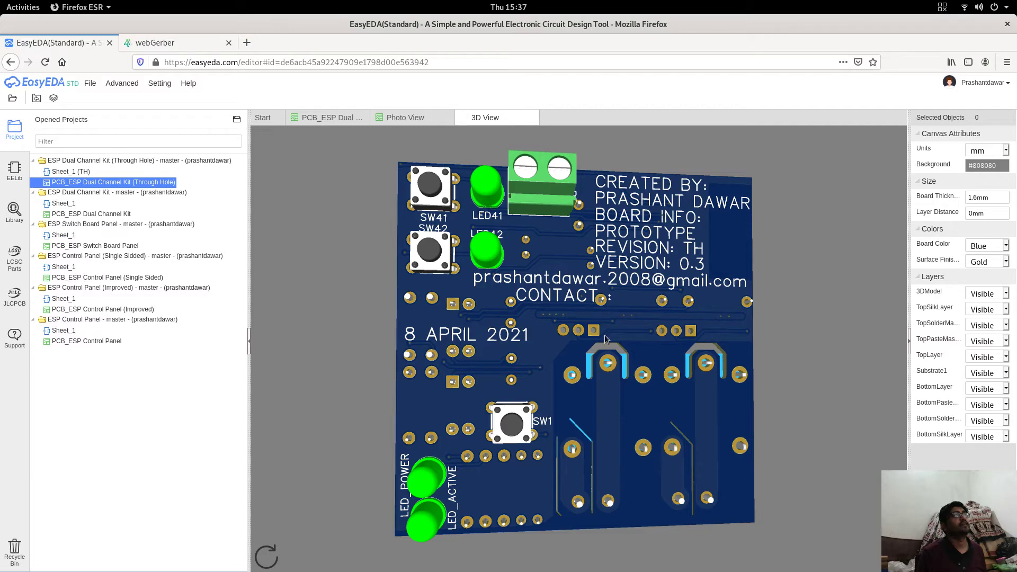
left_click_drag(715, 350, 560, 304)
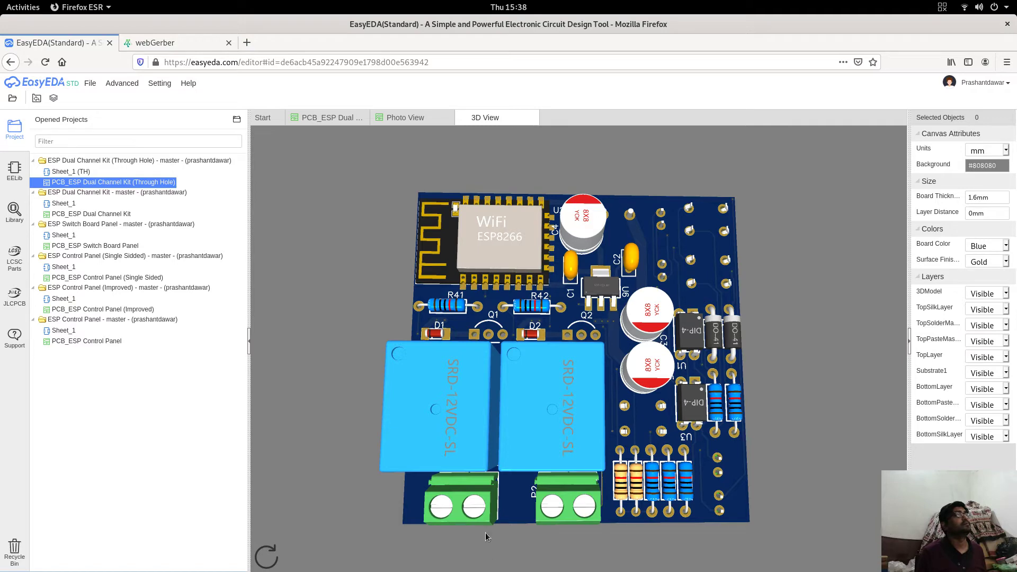
left_click_drag(462, 516, 654, 487)
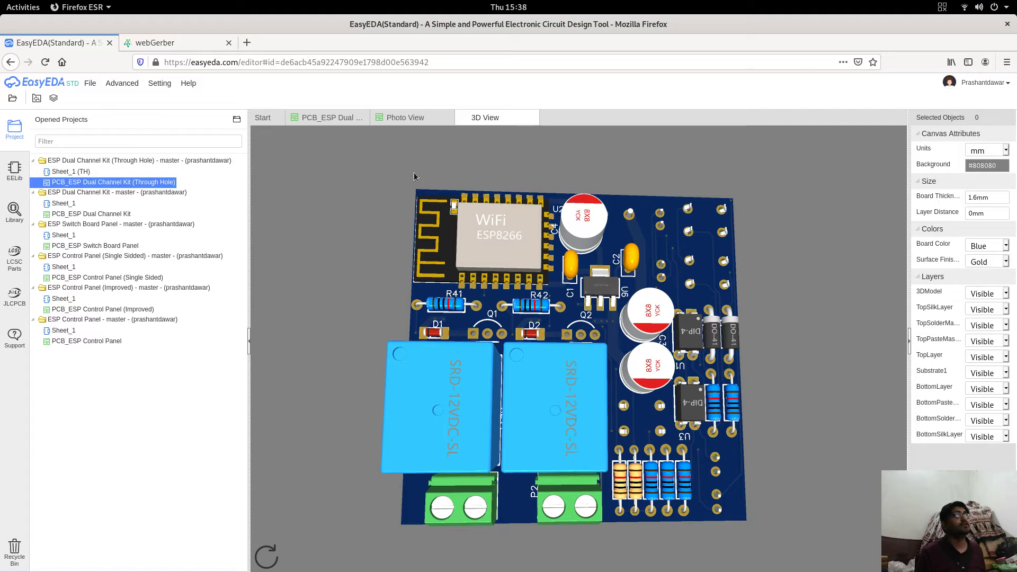
left_click_drag(431, 238, 711, 224)
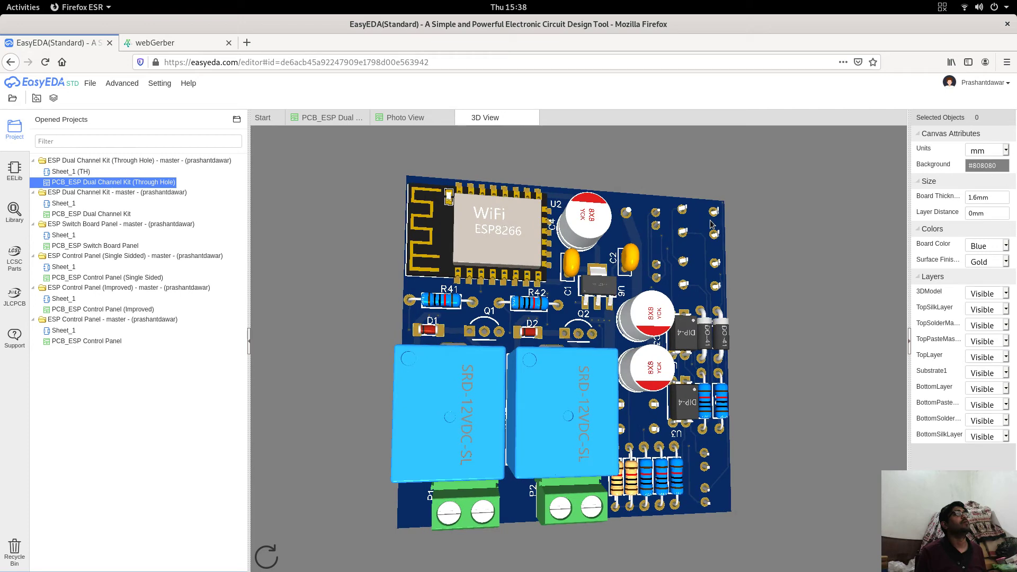
left_click_drag(504, 320, 437, 316)
left_click_drag(457, 280, 390, 290)
left_click_drag(676, 274, 593, 274)
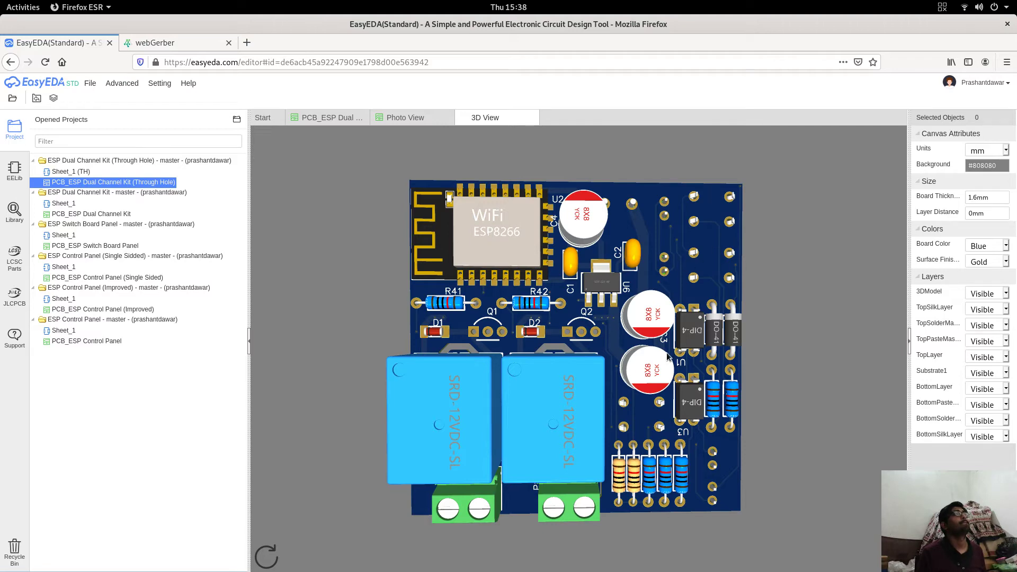
left_click_drag(450, 310, 742, 294)
left_click_drag(464, 333, 678, 331)
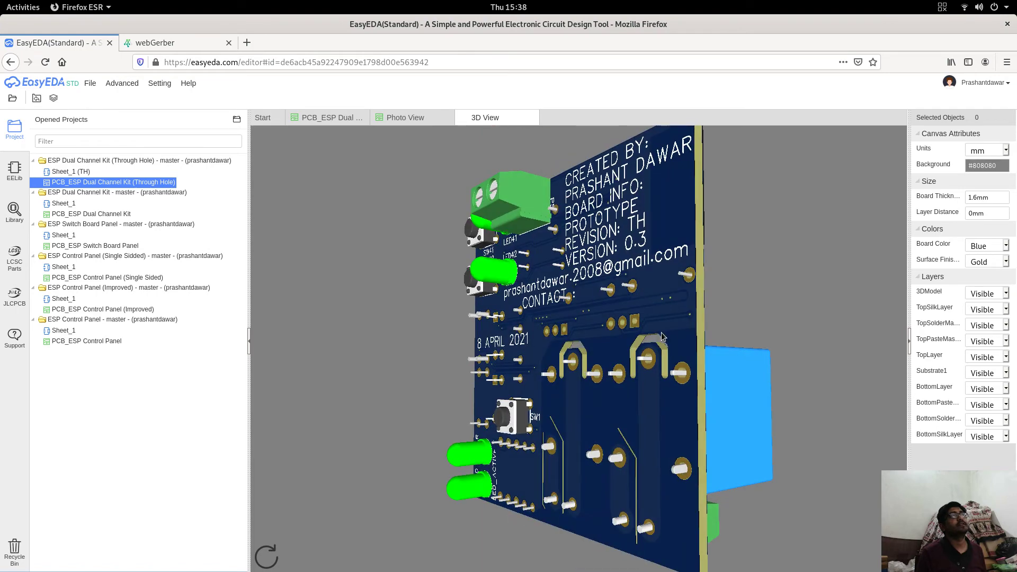
left_click_drag(525, 304, 404, 348)
left_click_drag(626, 354, 531, 318)
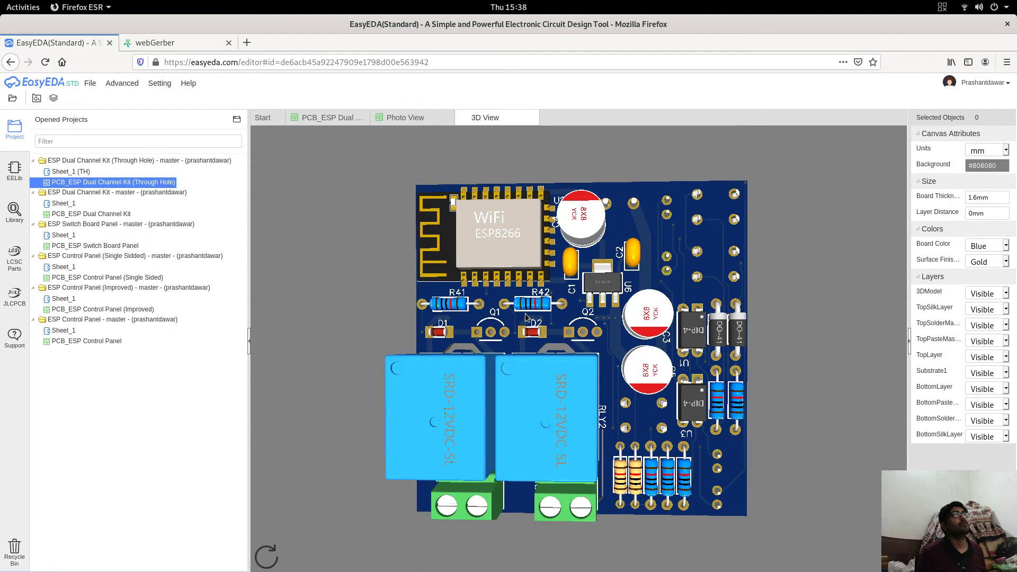
In webGerber, rotate the board to its bottom silkscreen showing SW41, LED41 and VERSION: 0.3
left_click(175, 45)
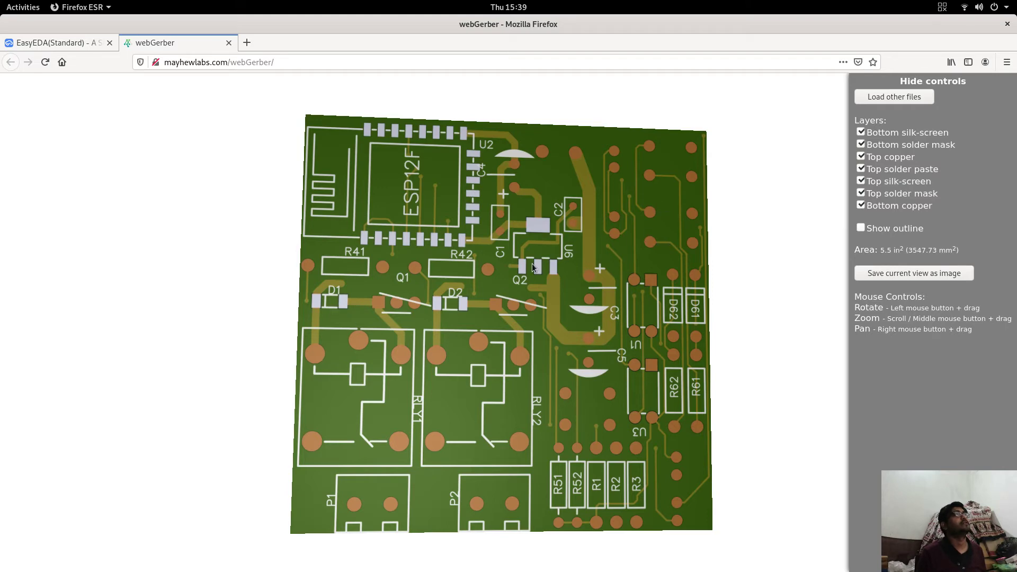
left_click_drag(357, 300, 441, 226)
left_click_drag(399, 144, 338, 134)
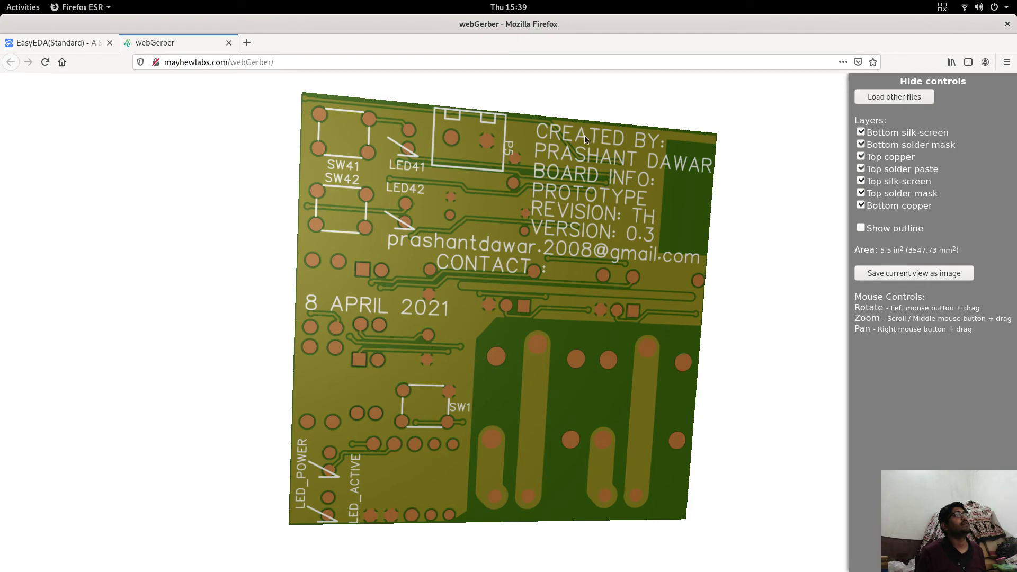
Tilt the Gerber board until its top side with the ESP12F footprint and RLY1/RLY2 faces up
left_click_drag(660, 223, 643, 172)
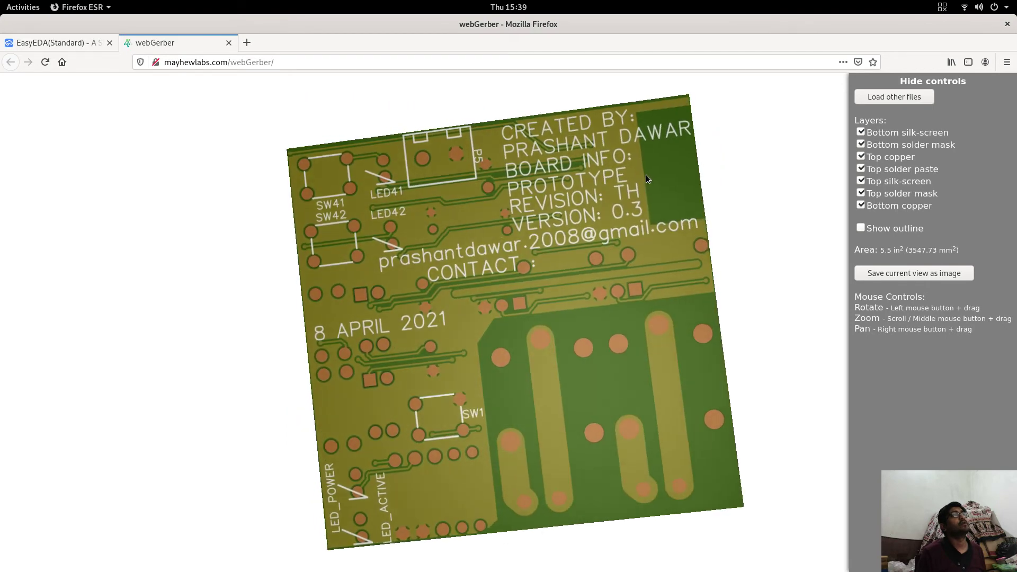
left_click_drag(379, 339, 402, 204)
left_click_drag(414, 246, 446, 328)
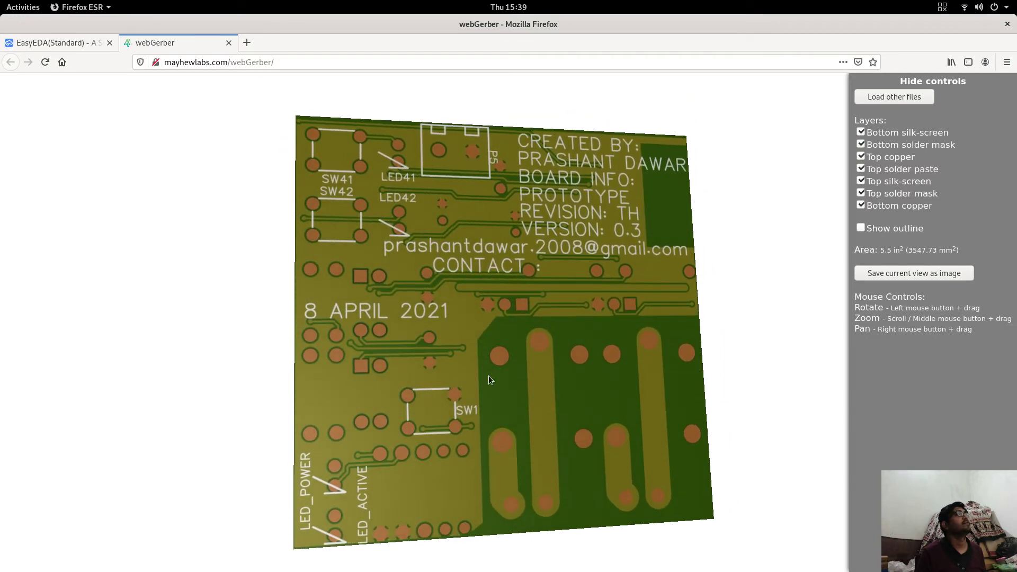
left_click_drag(380, 383, 389, 221)
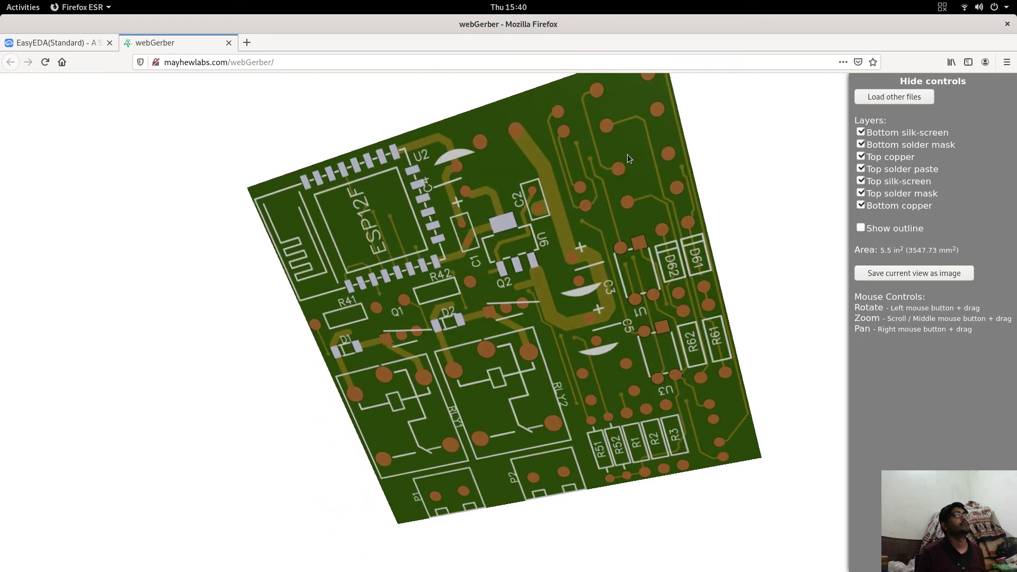
left_click_drag(631, 159, 596, 131)
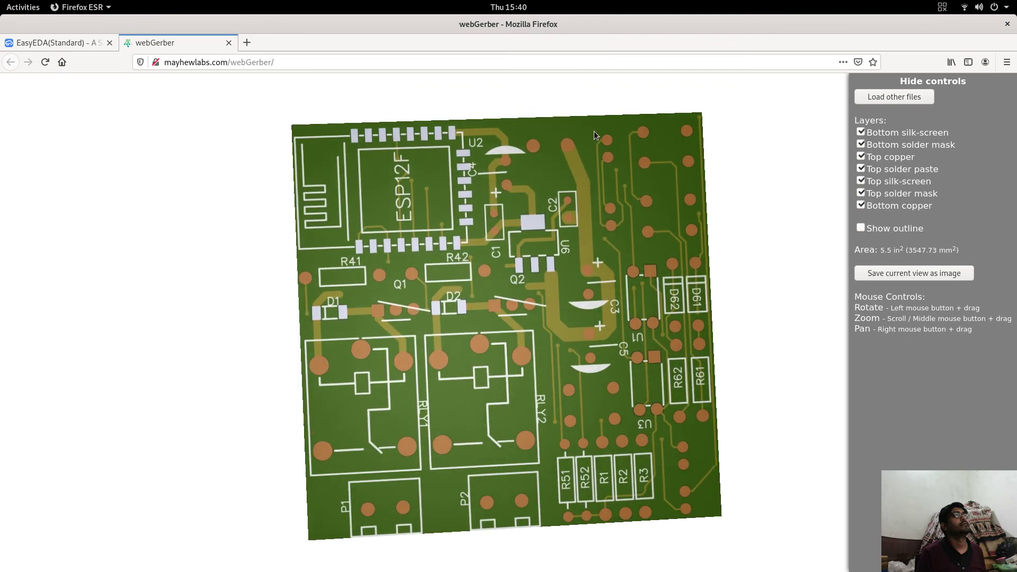
left_click_drag(685, 304, 450, 318)
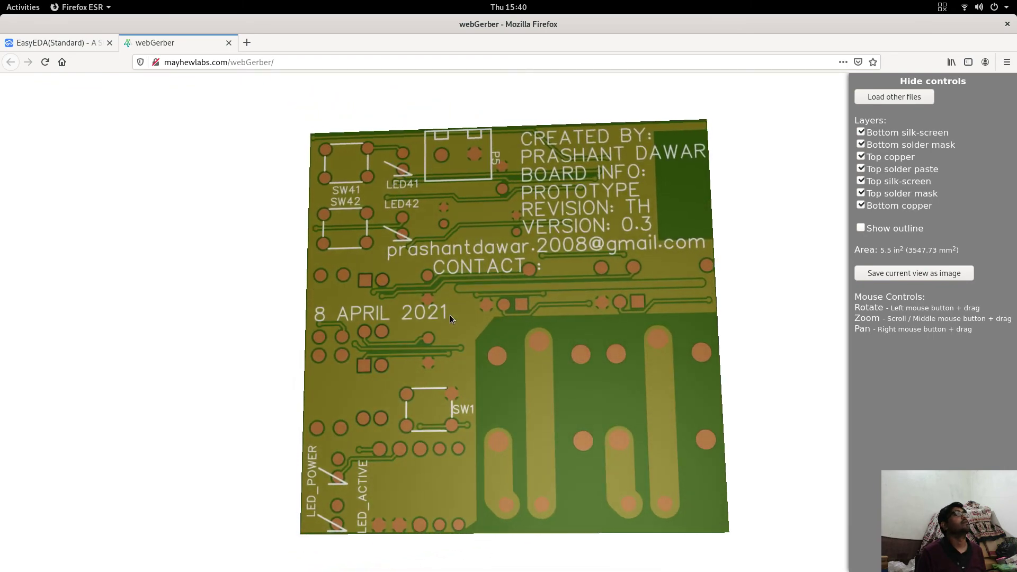
mouse_move(455, 313)
left_mouse_down()
mouse_move(472, 336)
mouse_move(468, 313)
left_mouse_up()
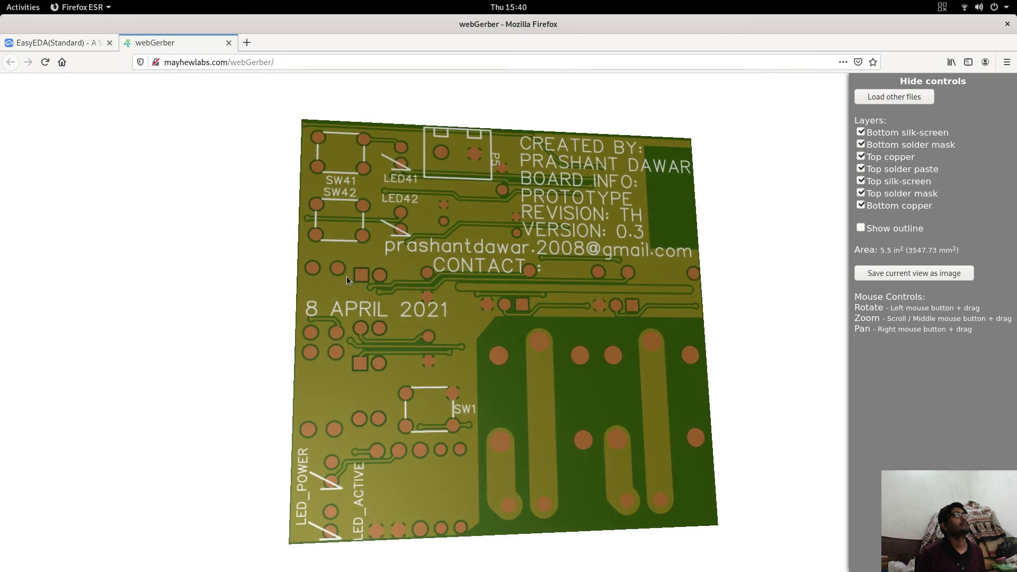
left_click_drag(345, 276, 355, 285)
left_click_drag(649, 306, 579, 329)
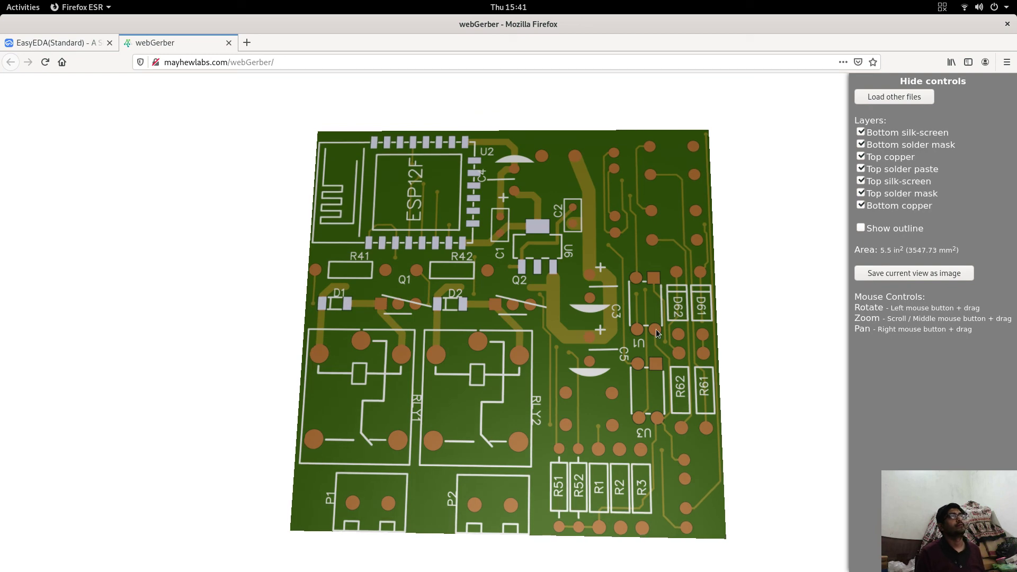